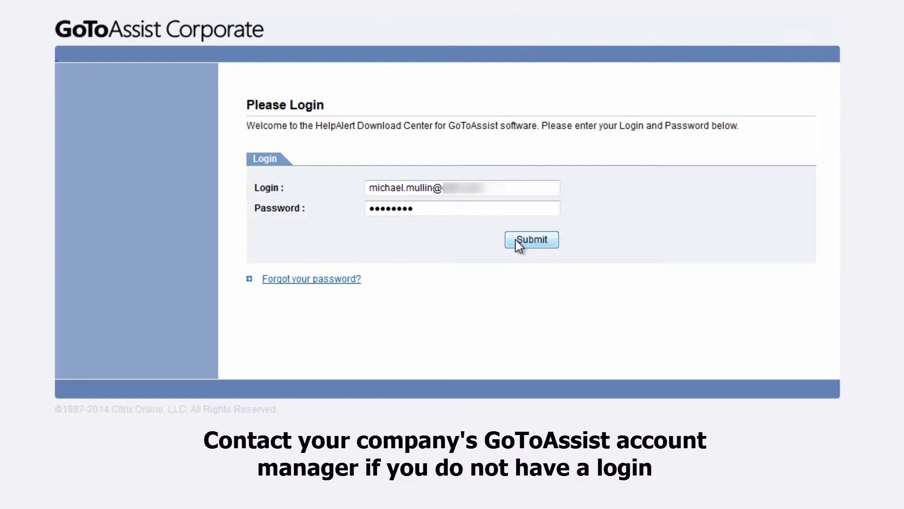
Sign in to the download center and save GoToAssist_Corporate_HelpAlert.exe to disk.
{"action": "left_click", "coordinate": [517, 239]}
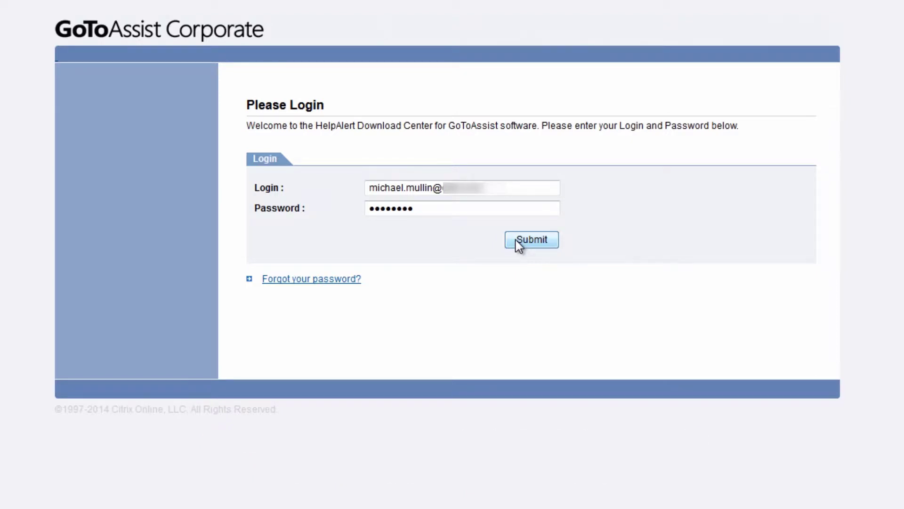
{"action": "left_click", "coordinate": [528, 181]}
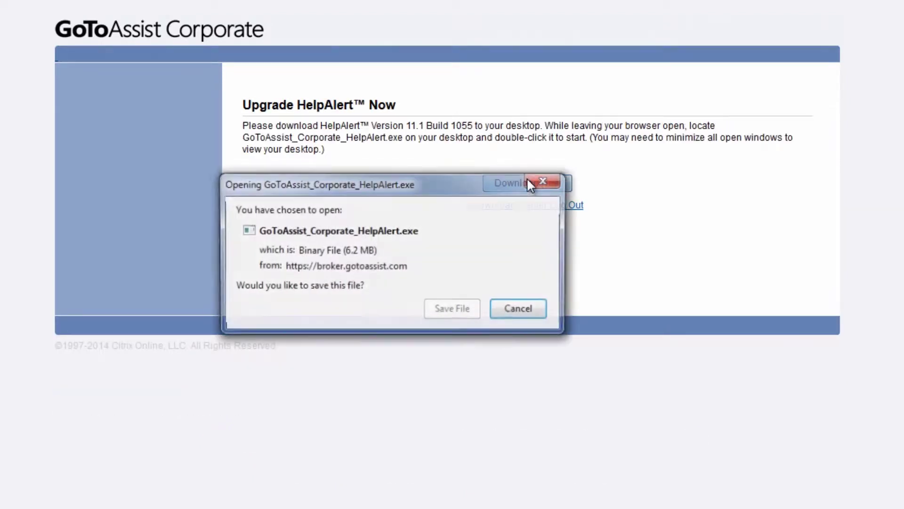
{"action": "left_click", "coordinate": [473, 309]}
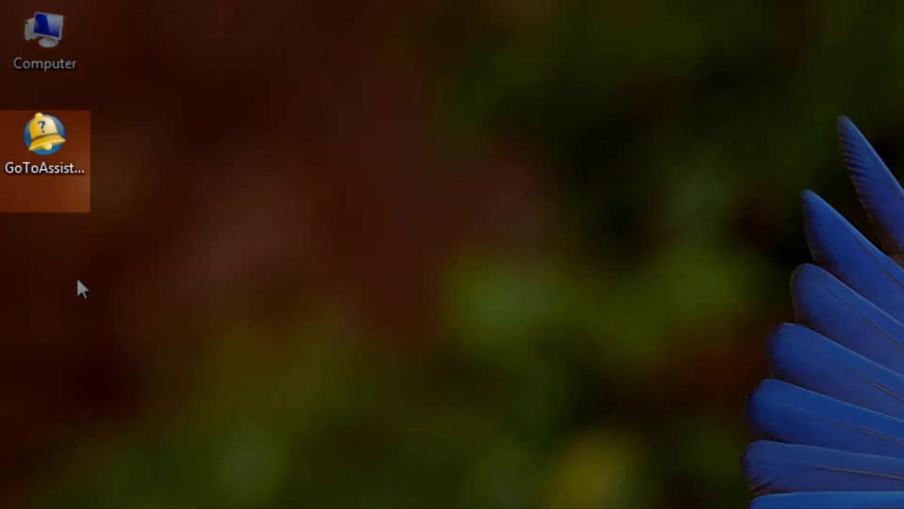
Run GoToAssist_Corporate_HelpAlert.exe from the desktop, then enlarge and reposition the HelpAlert window.
{"action": "left_click", "coordinate": [60, 142]}
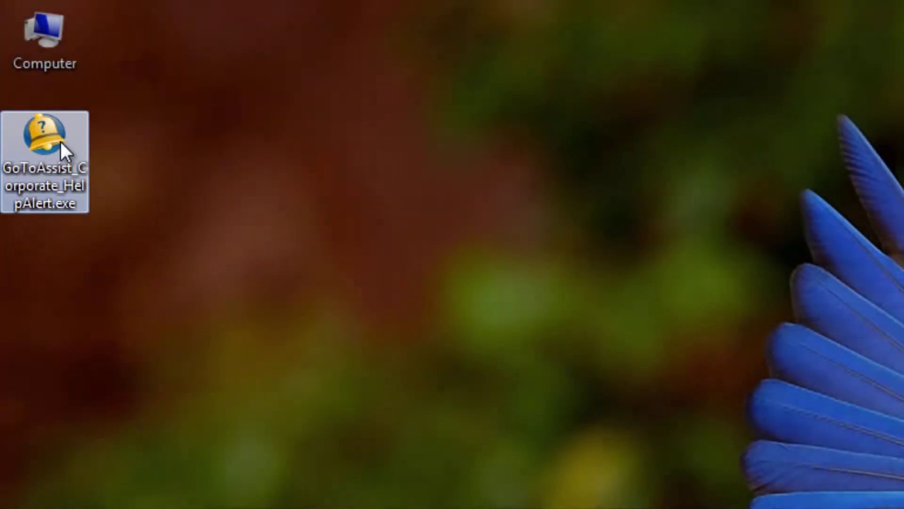
{"action": "double_click", "coordinate": [60, 141]}
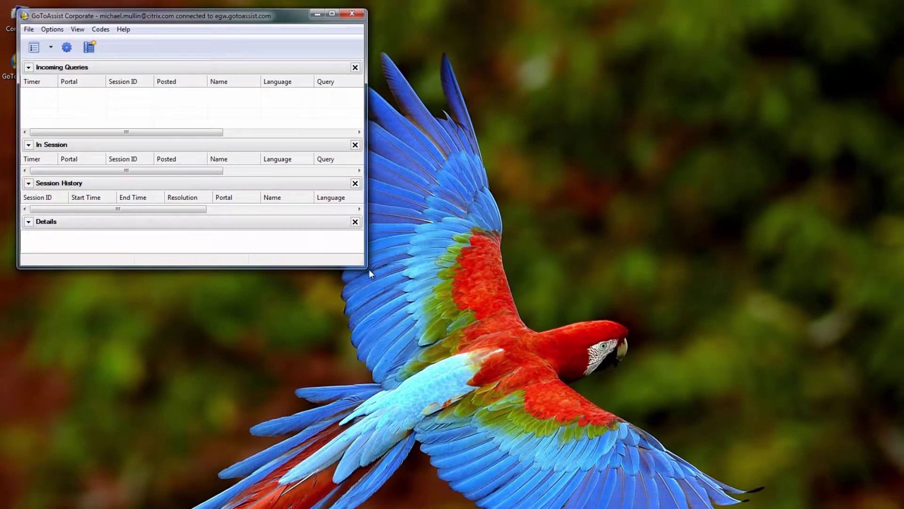
{"action": "left_click_drag", "start_coordinate": [368, 269], "coordinate": [481, 387]}
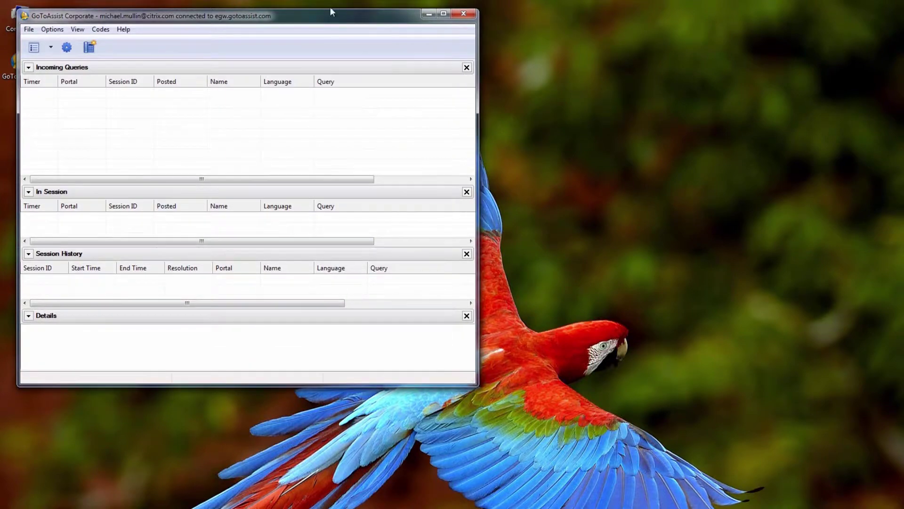
{"action": "left_click_drag", "start_coordinate": [340, 19], "coordinate": [373, 36]}
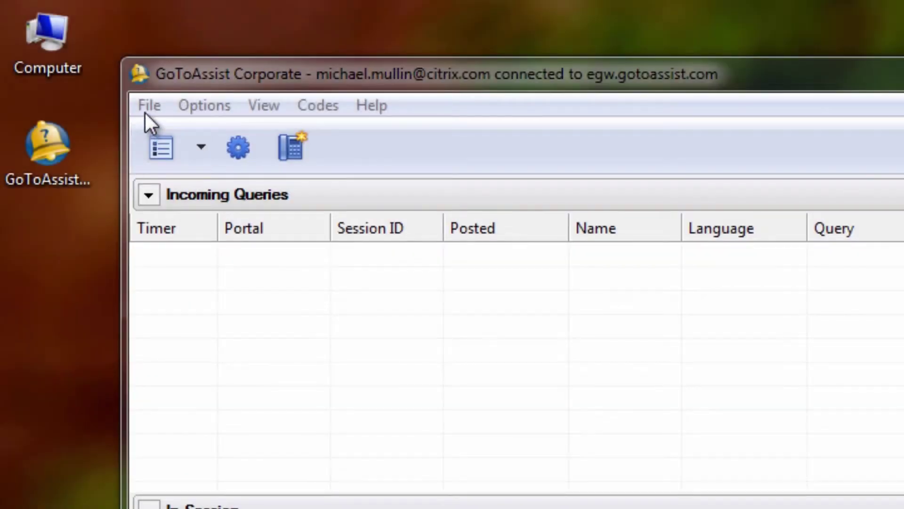
{"action": "left_click", "coordinate": [146, 107]}
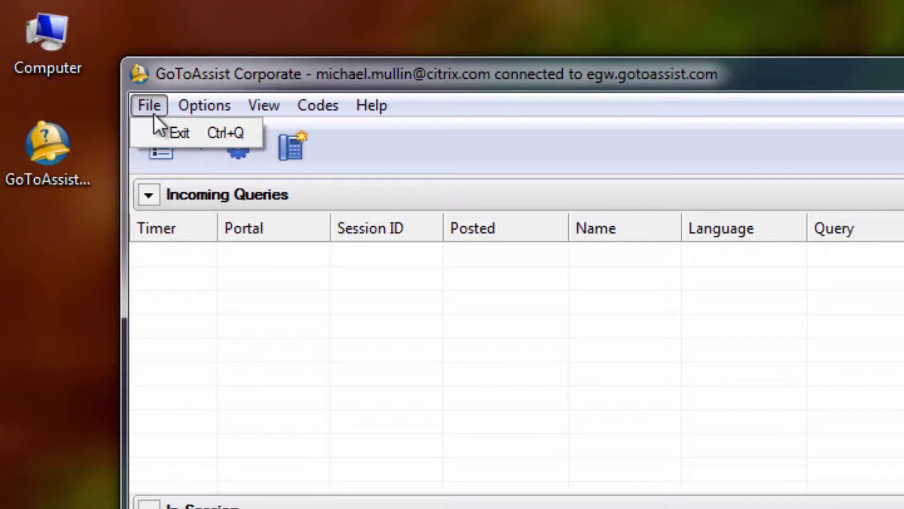
{"action": "mouse_move", "coordinate": [205, 109]}
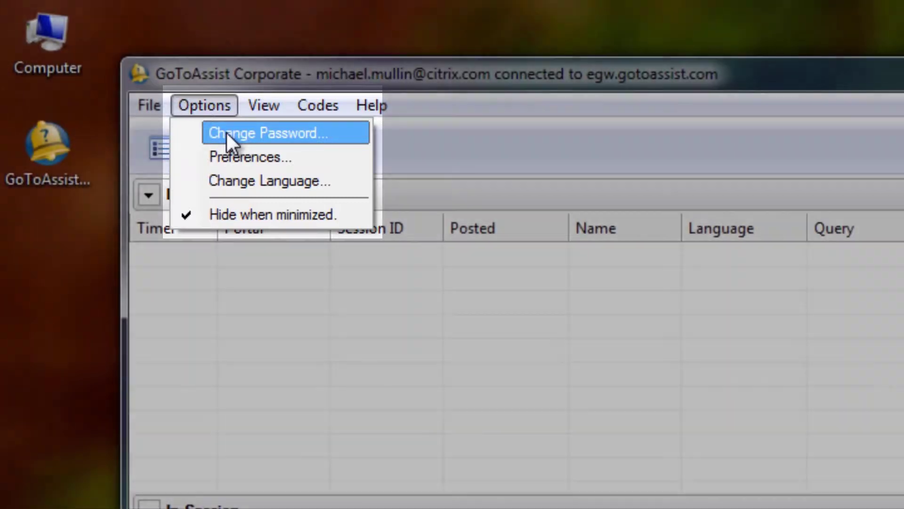
{"action": "left_click", "coordinate": [291, 148]}
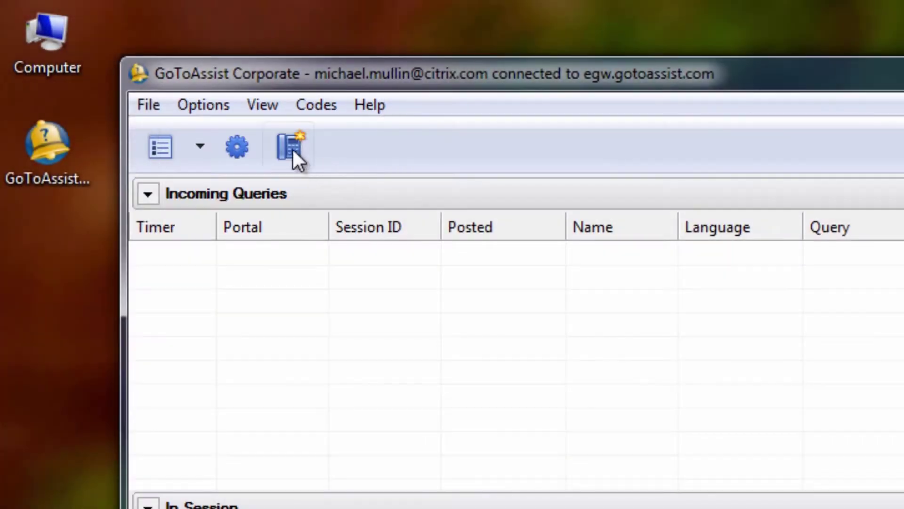
{"action": "left_click", "coordinate": [244, 102]}
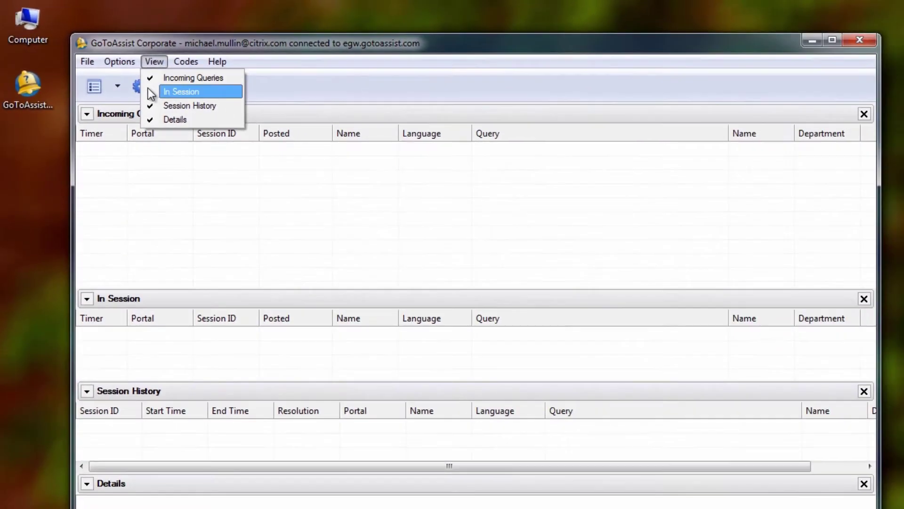
{"action": "left_click", "coordinate": [150, 91]}
{"action": "left_click", "coordinate": [154, 62]}
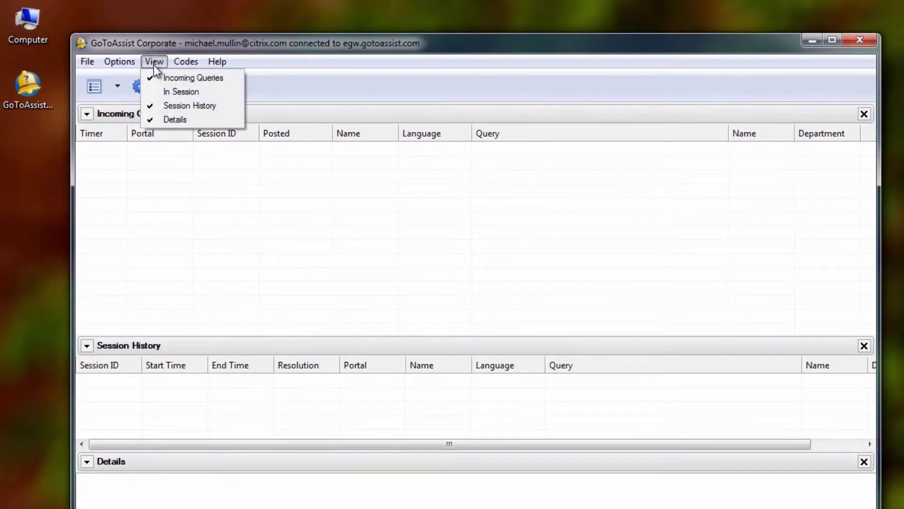
{"action": "left_click", "coordinate": [152, 92]}
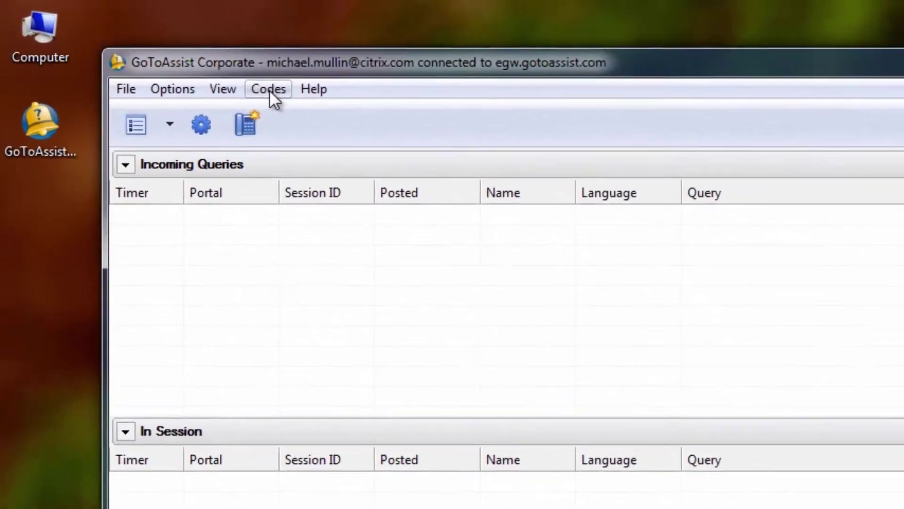
{"action": "left_click", "coordinate": [186, 61]}
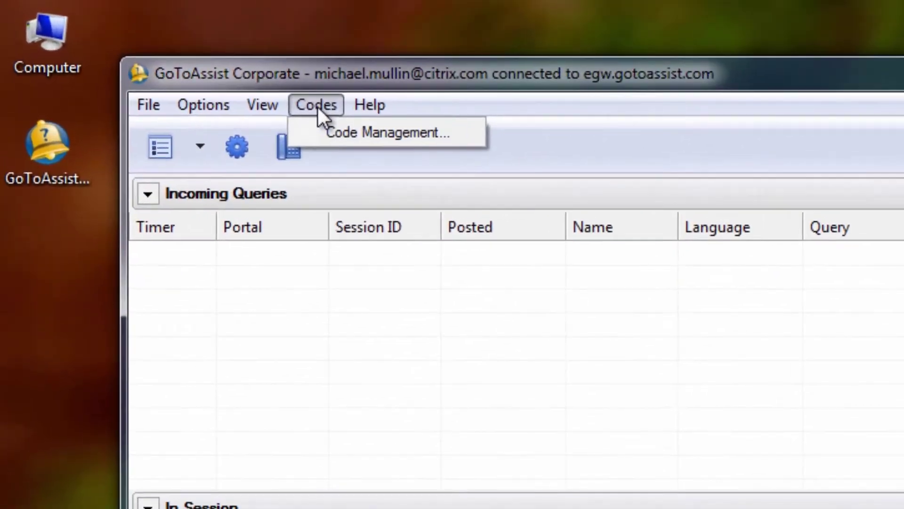
{"action": "left_click", "coordinate": [354, 132]}
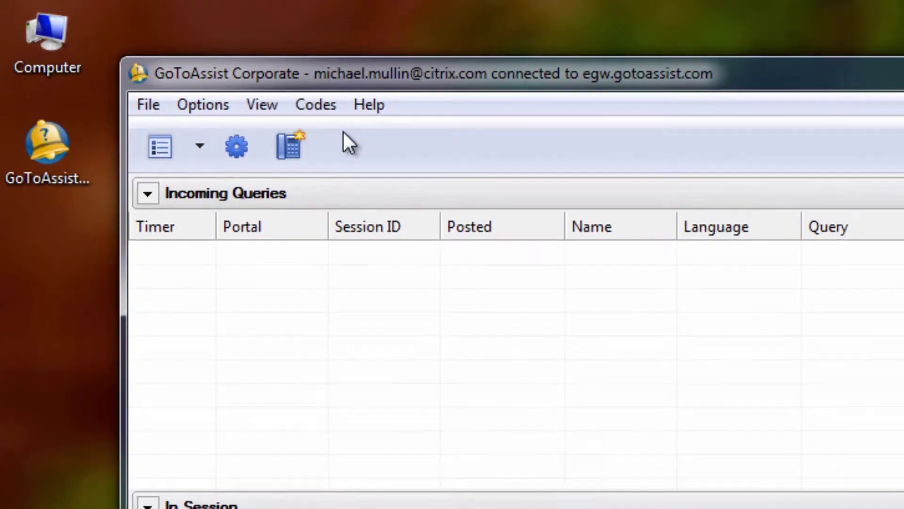
{"action": "left_click", "coordinate": [372, 101]}
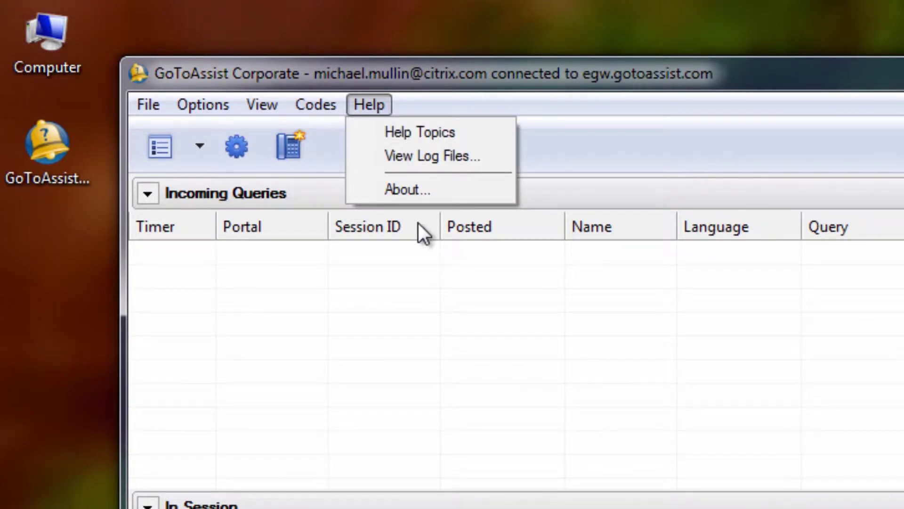
{"action": "left_click", "coordinate": [560, 153]}
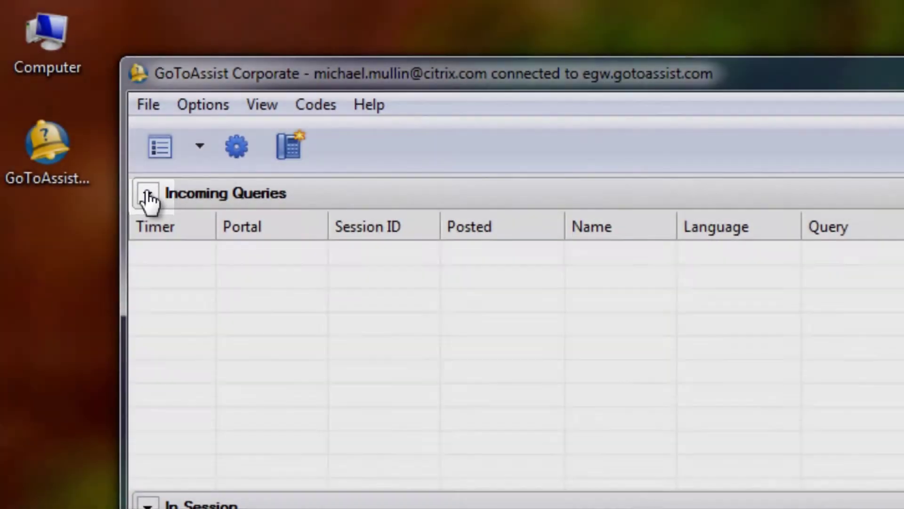
{"action": "left_click", "coordinate": [146, 193]}
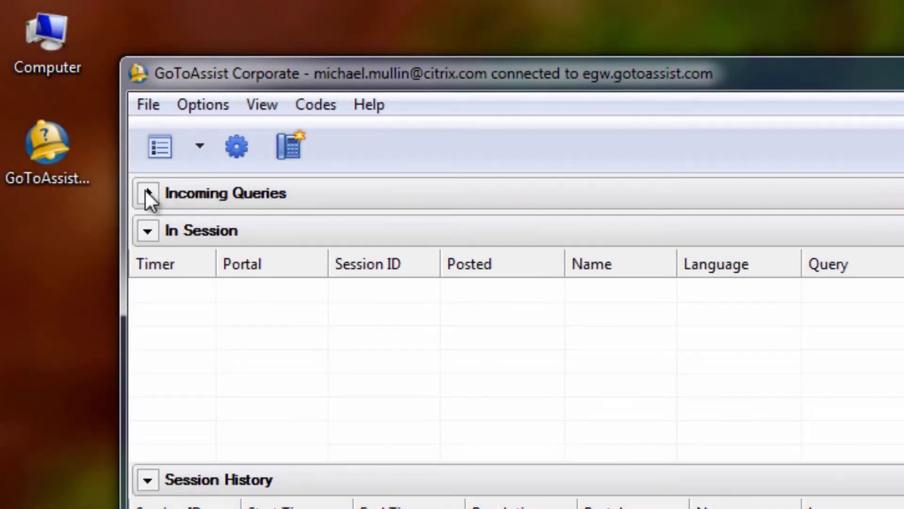
{"action": "left_click", "coordinate": [147, 194]}
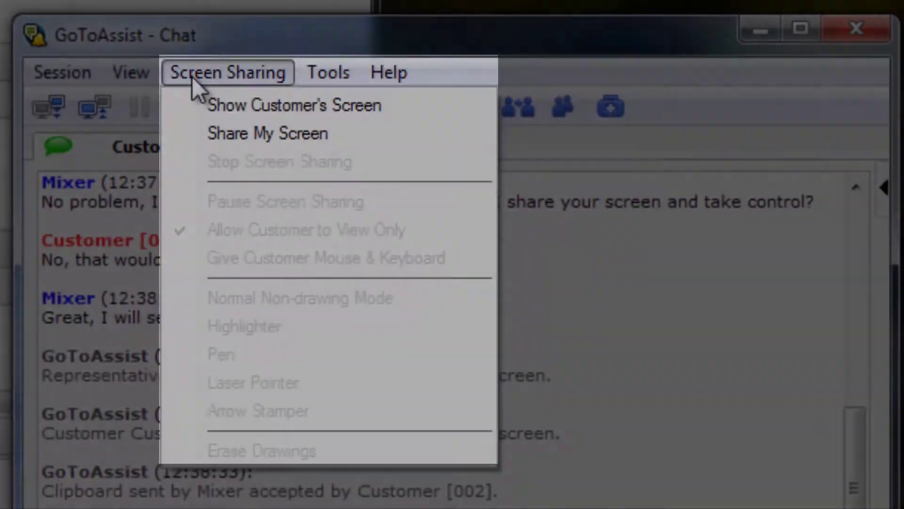
{"action": "left_click", "coordinate": [191, 75]}
{"action": "left_click", "coordinate": [78, 74]}
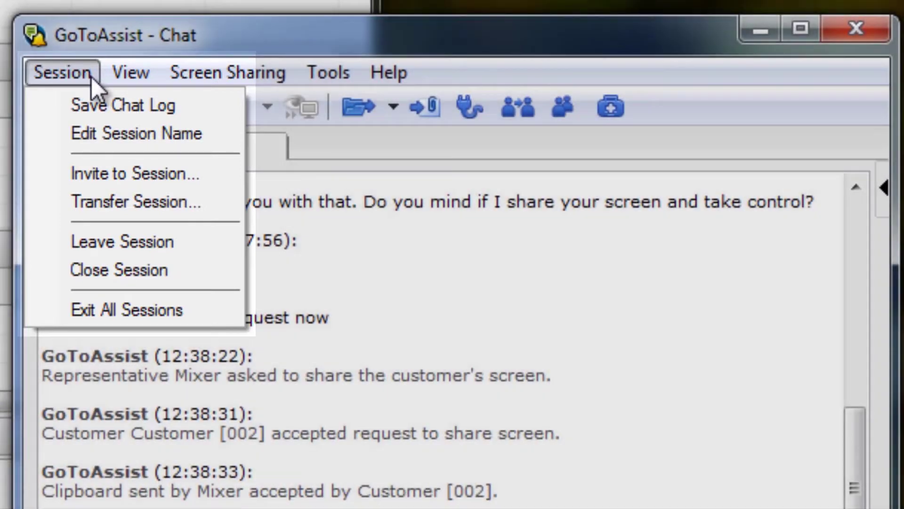
{"action": "mouse_move", "coordinate": [125, 73]}
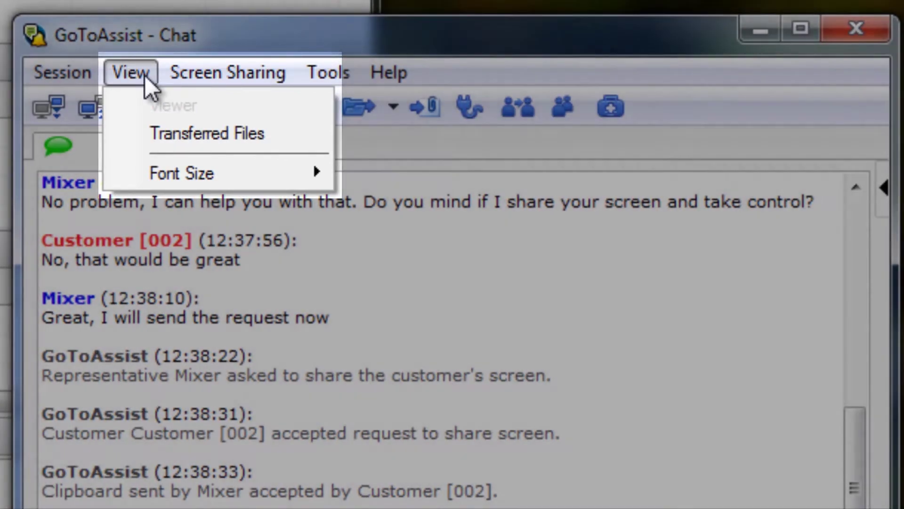
{"action": "mouse_move", "coordinate": [188, 76]}
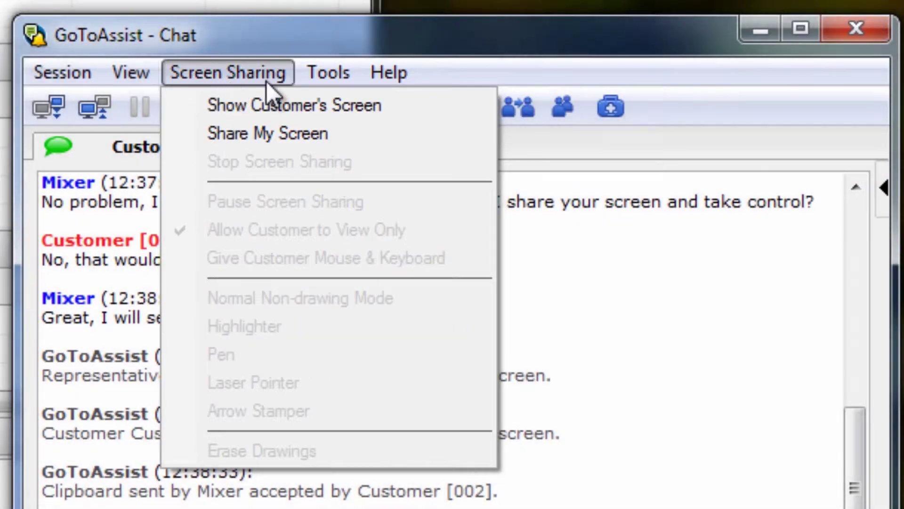
{"action": "mouse_move", "coordinate": [315, 80]}
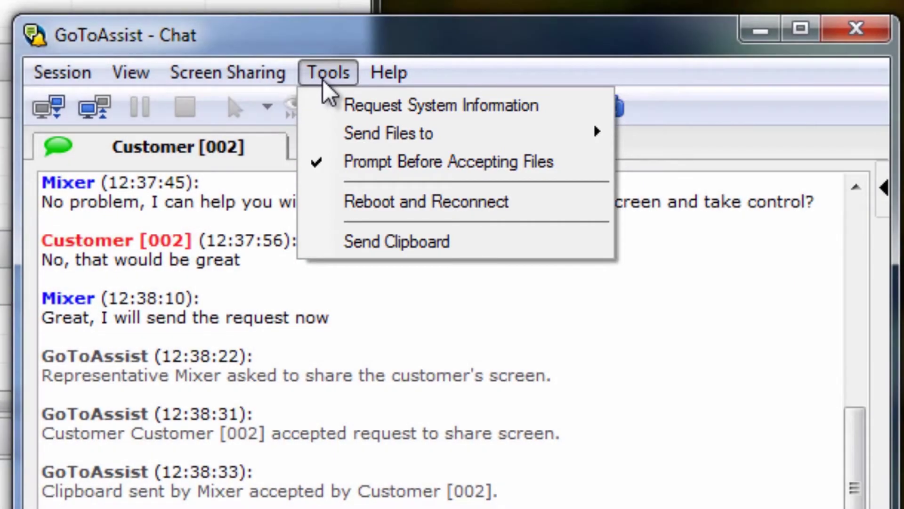
{"action": "mouse_move", "coordinate": [374, 86]}
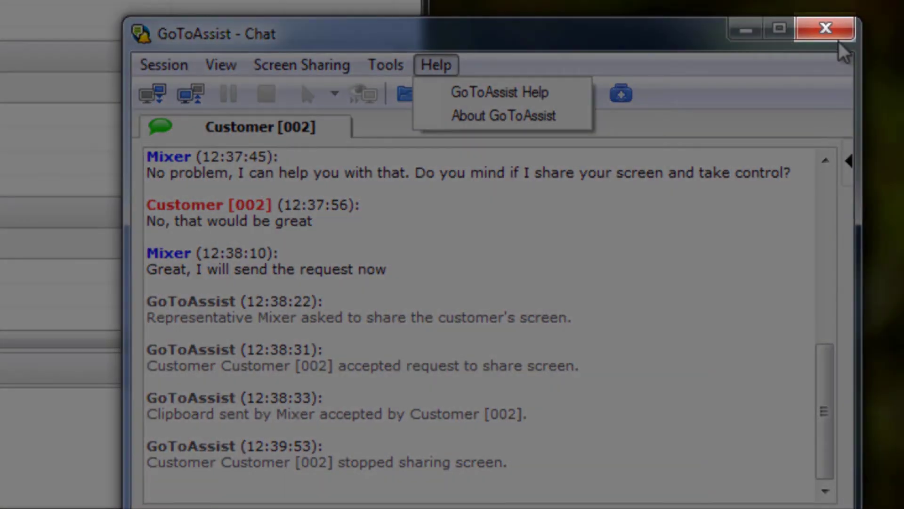
Close the Customer [002] chat window and confirm leaving the session.
{"action": "left_click", "coordinate": [826, 29]}
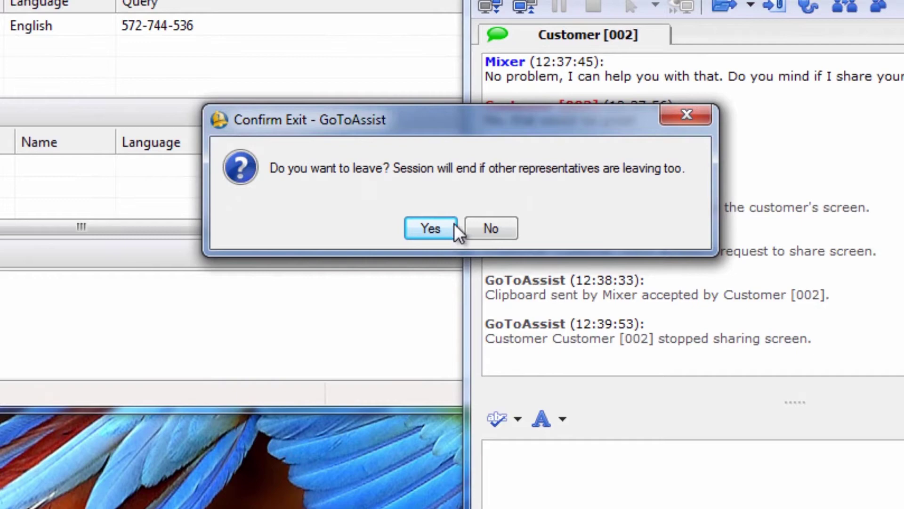
{"action": "left_click", "coordinate": [446, 228]}
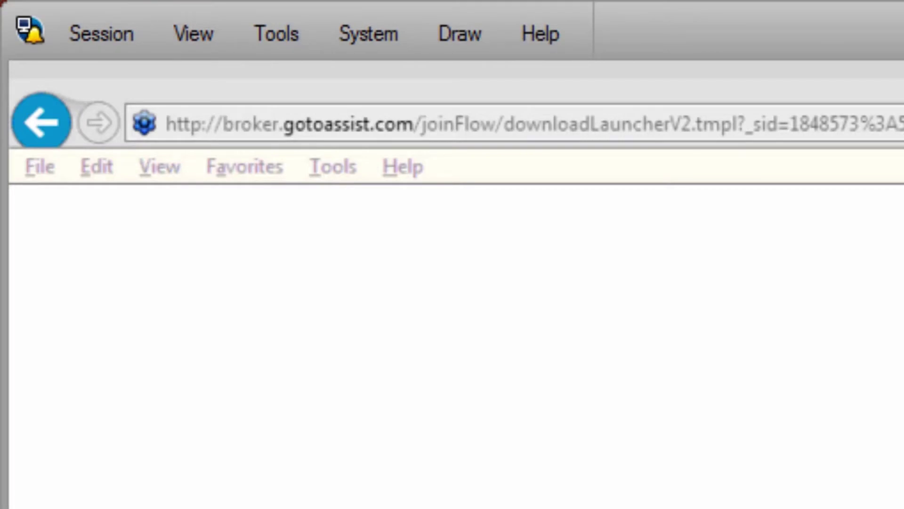
{"action": "left_click", "coordinate": [132, 42]}
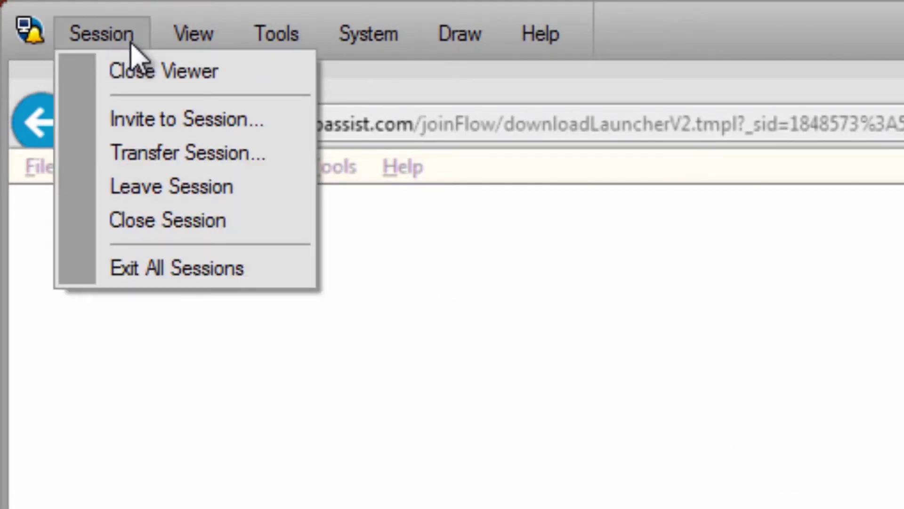
{"action": "left_click", "coordinate": [215, 42]}
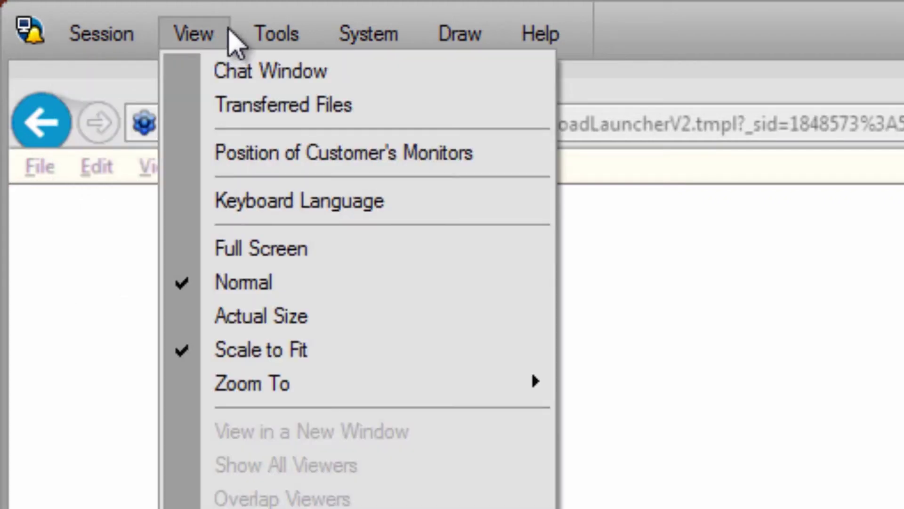
{"action": "mouse_move", "coordinate": [268, 45]}
{"action": "mouse_move", "coordinate": [351, 35]}
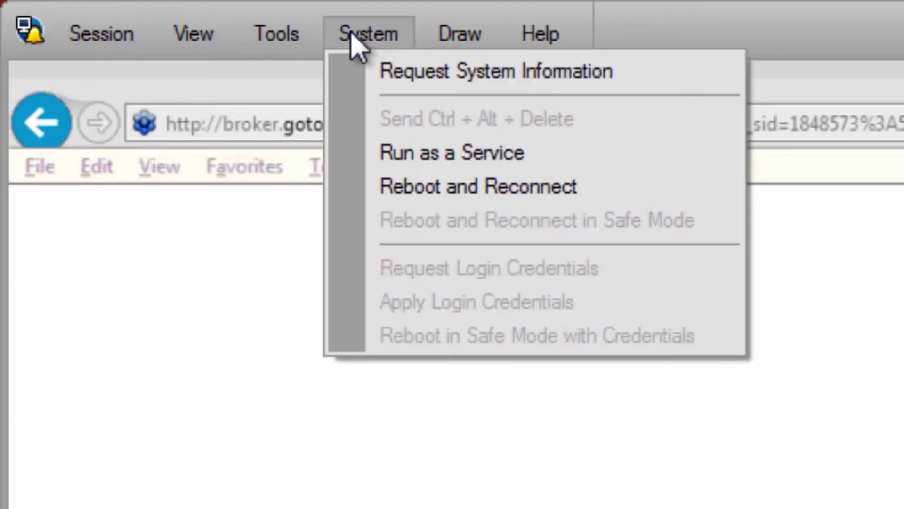
{"action": "mouse_move", "coordinate": [435, 44]}
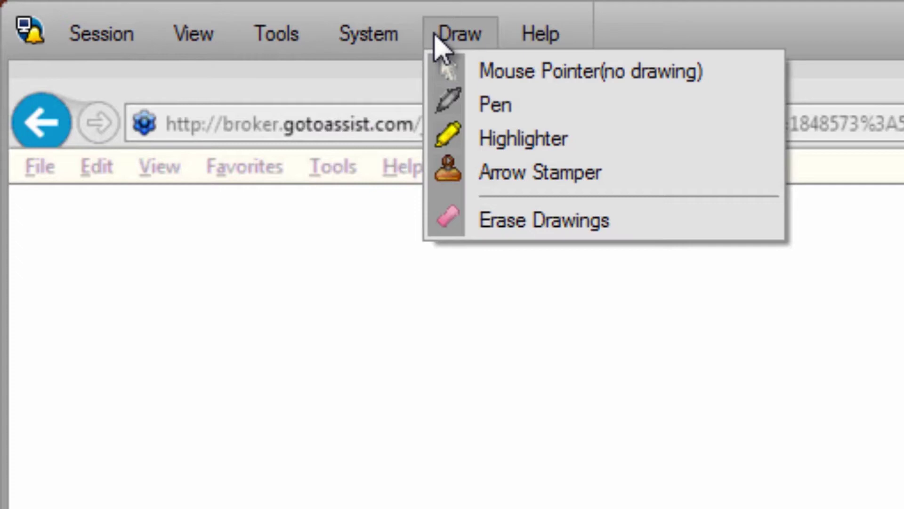
{"action": "mouse_move", "coordinate": [556, 41]}
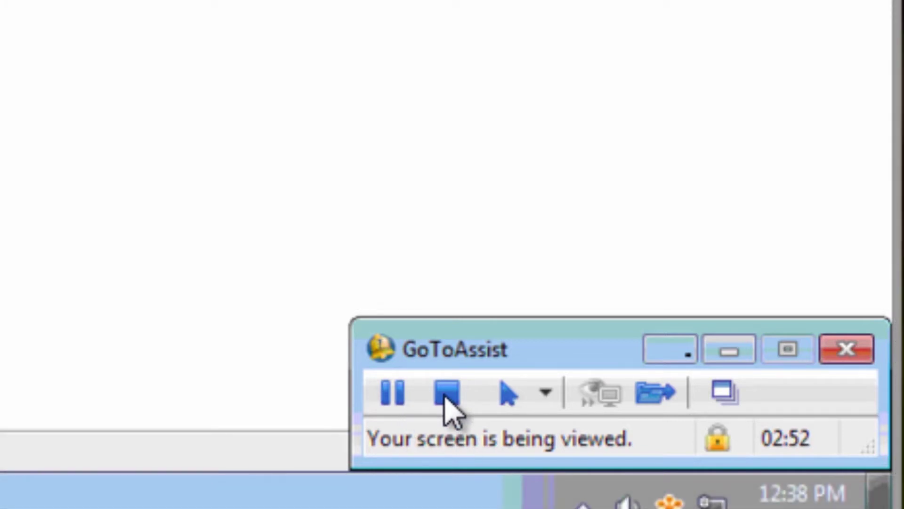
Show the customer's annotation tools: Mouse & Keyboard, Pen, Highlighter and more.
{"action": "left_click", "coordinate": [546, 395]}
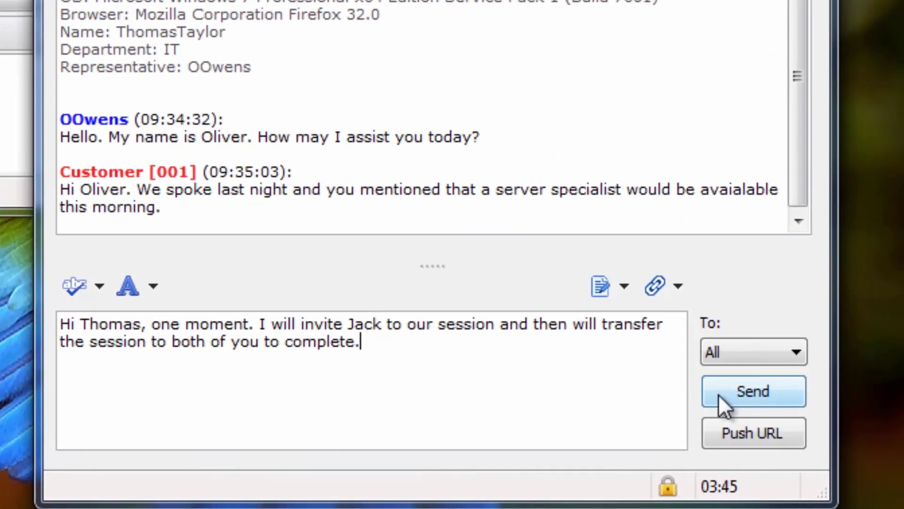
Send the colleague notice, invite a representative with a comment, then begin Transfer Session.
{"action": "left_click", "coordinate": [720, 435]}
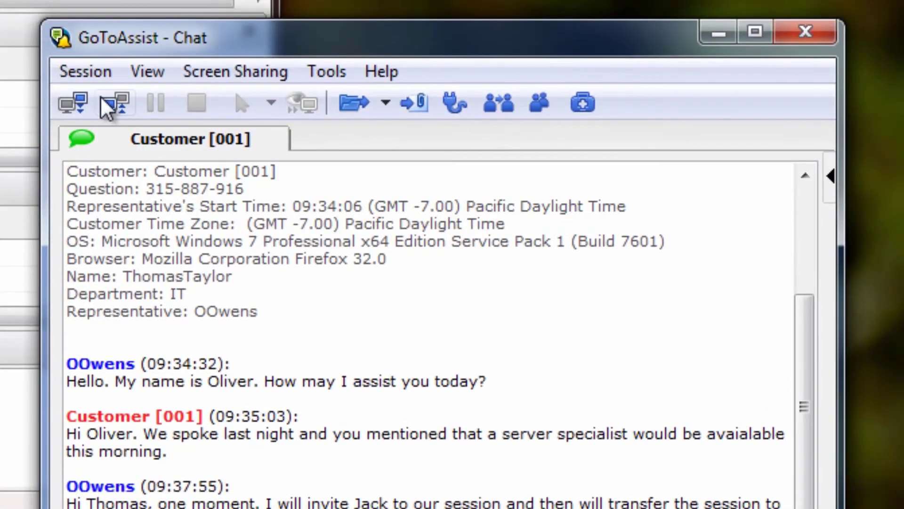
{"action": "left_click", "coordinate": [92, 74]}
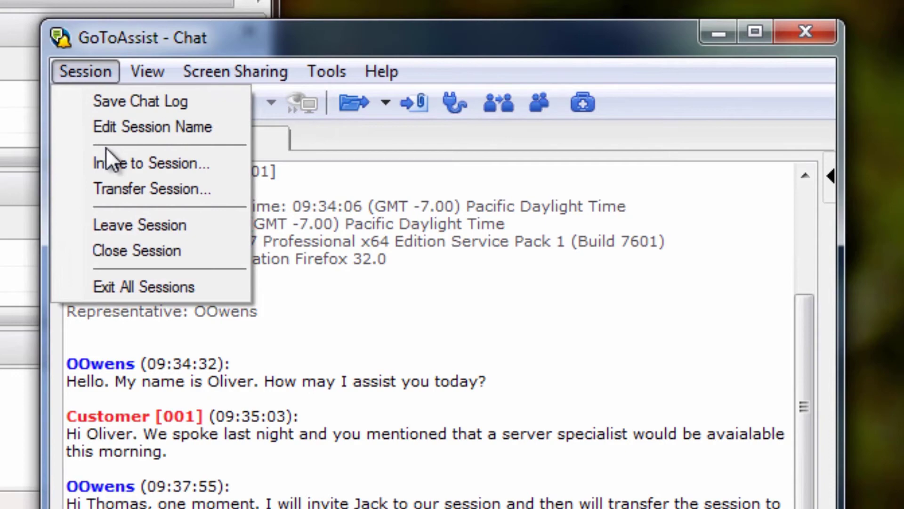
{"action": "left_click", "coordinate": [107, 162]}
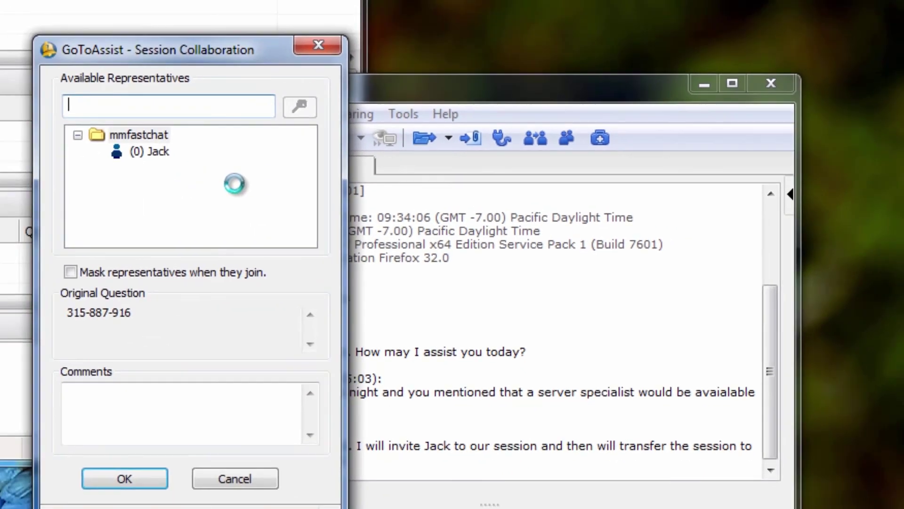
{"action": "left_click", "coordinate": [151, 151]}
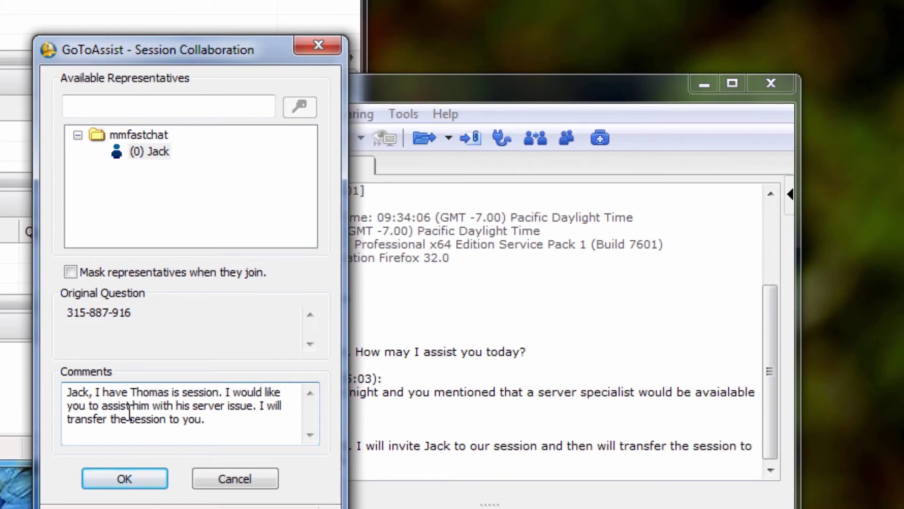
{"action": "left_click", "coordinate": [102, 478]}
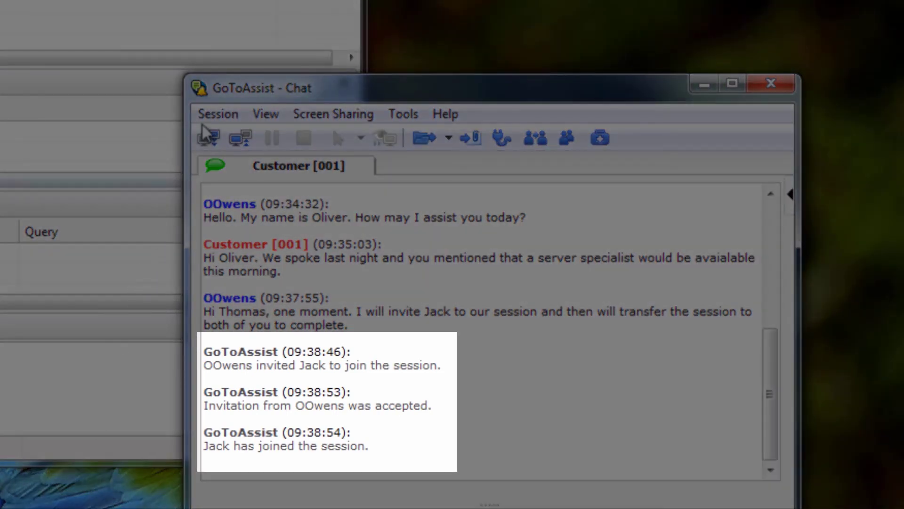
{"action": "left_click", "coordinate": [216, 117]}
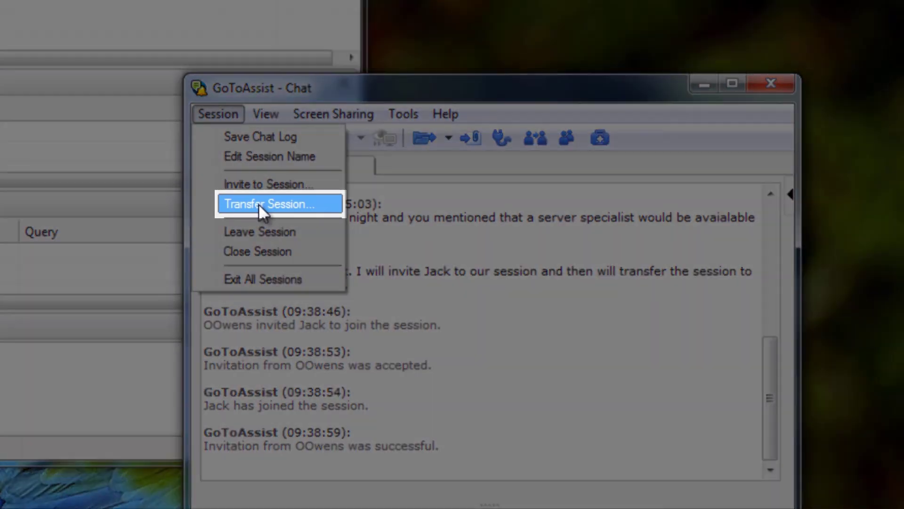
{"action": "left_click", "coordinate": [258, 204]}
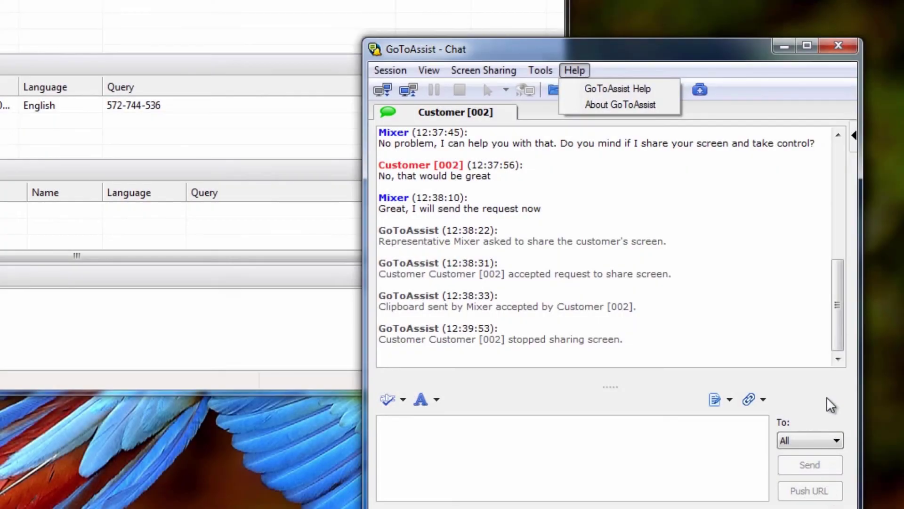
End the session and submit it as Resolved with note 'Support request complete. Email set up.'.
{"action": "left_click", "coordinate": [846, 48]}
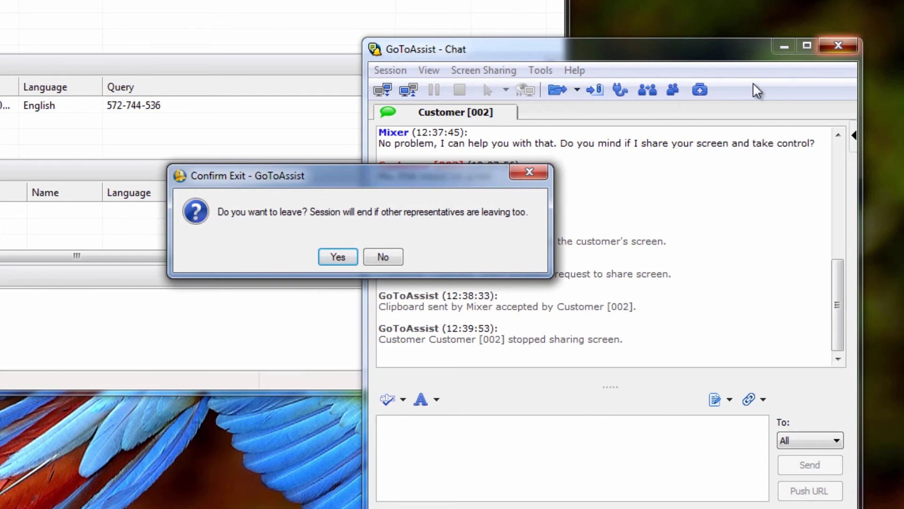
{"action": "left_click", "coordinate": [338, 257]}
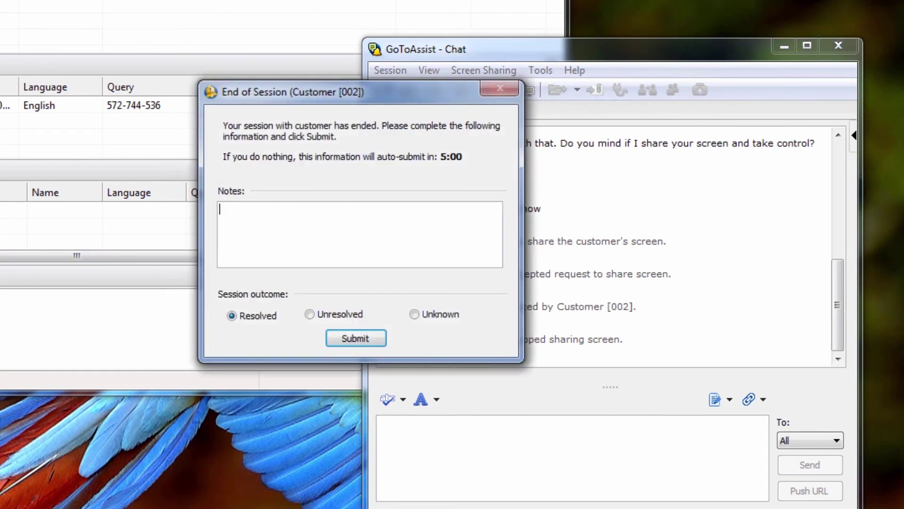
{"action": "left_click", "coordinate": [239, 211]}
{"action": "type", "text": "Support request complete. Email set up."}
{"action": "left_click", "coordinate": [340, 337]}
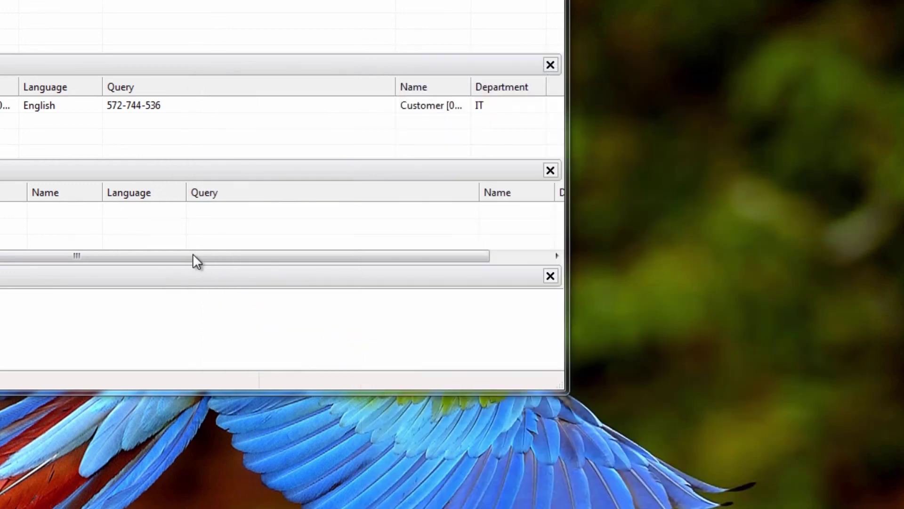